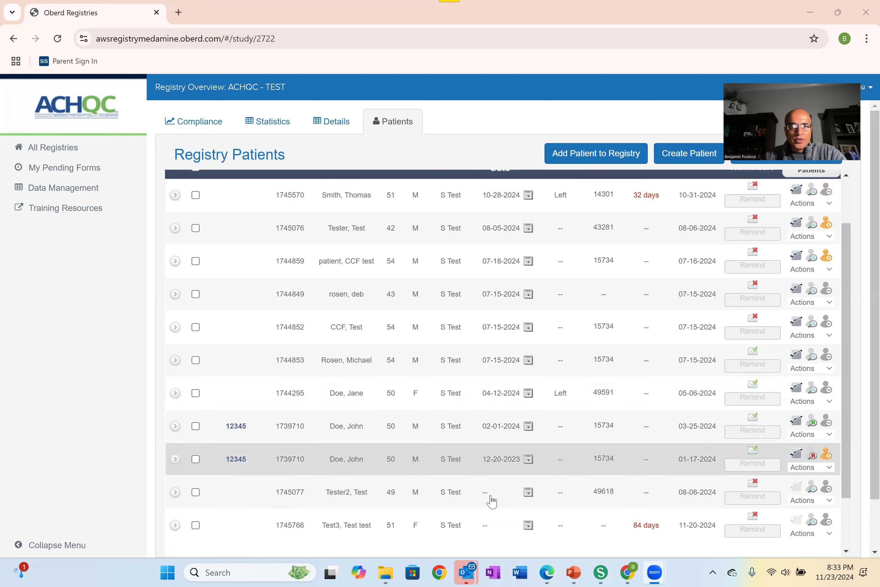
# Step: Expand the form list of the registry patient with the 04-12-2024 surgery date
pyautogui.scroll(2, 504, 325)
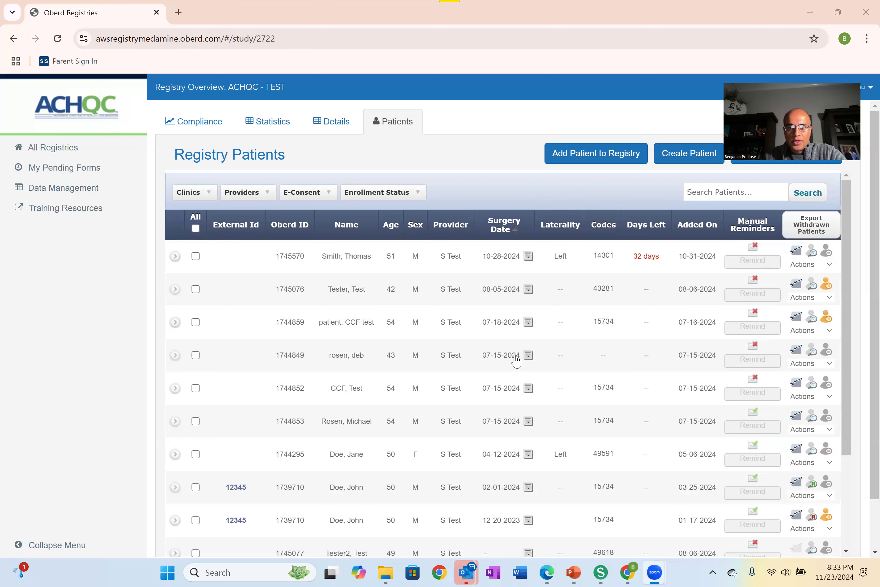
pyautogui.scroll(-5, 431, 358)
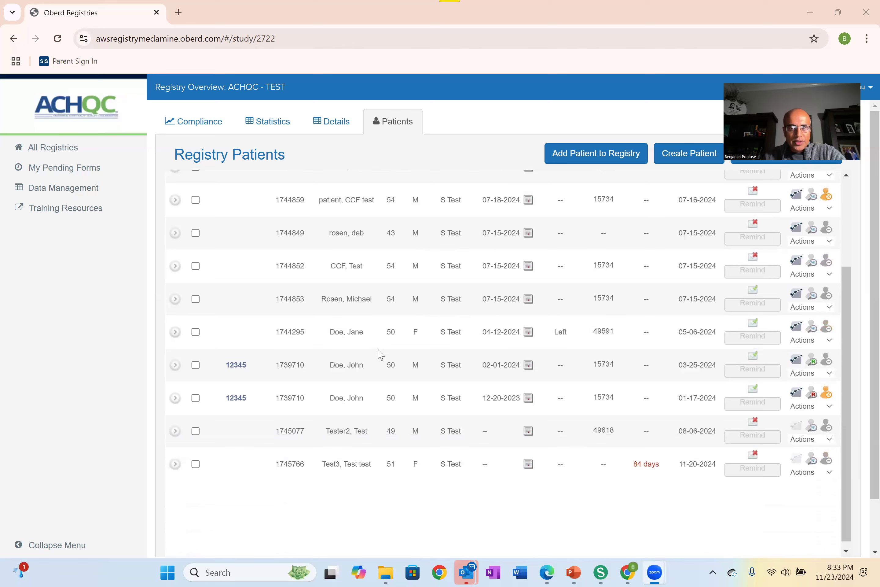
pyautogui.click(175, 331)
pyautogui.scroll(-1, 334, 338)
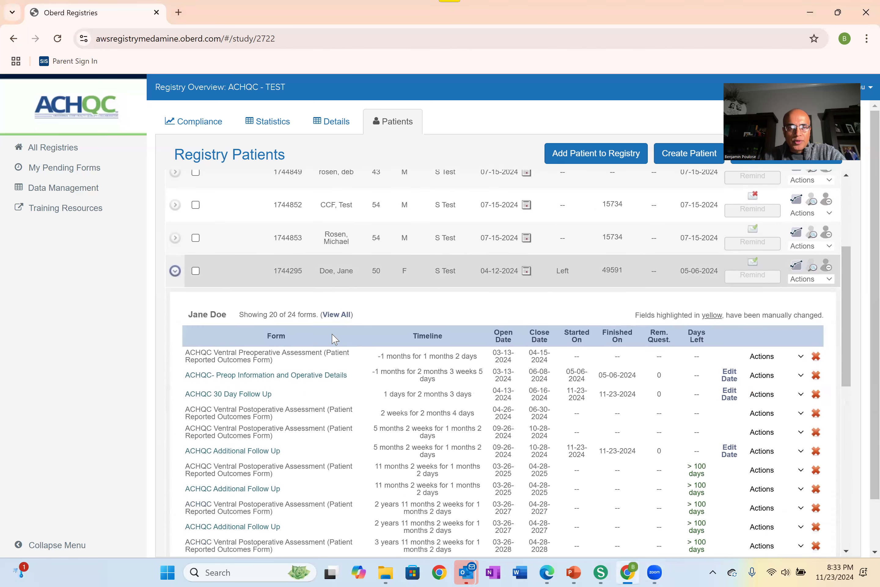
pyautogui.scroll(-1, 335, 338)
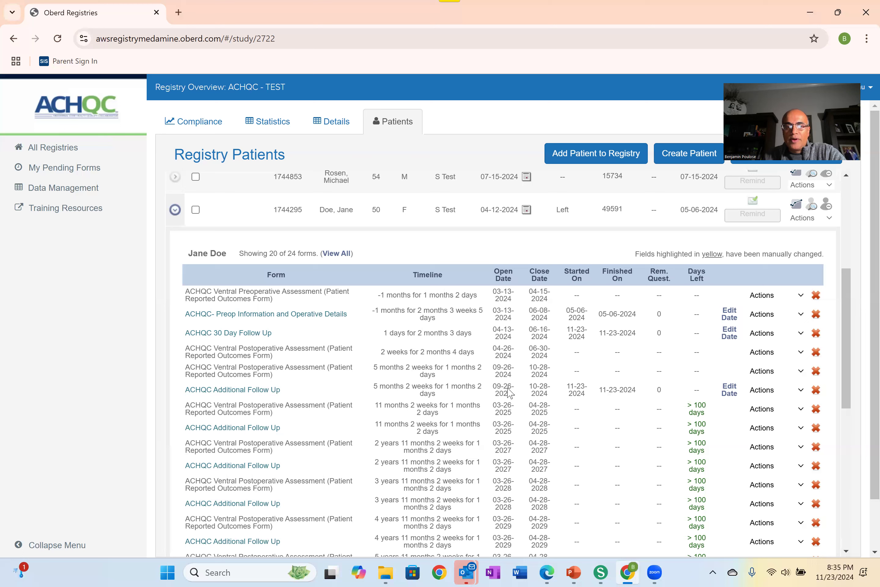
# Step: Open the 5-month ACHQC Additional Follow Up form for answering, giving "Patient missed window" as the reason for editing past its close date
pyautogui.click(800, 390)
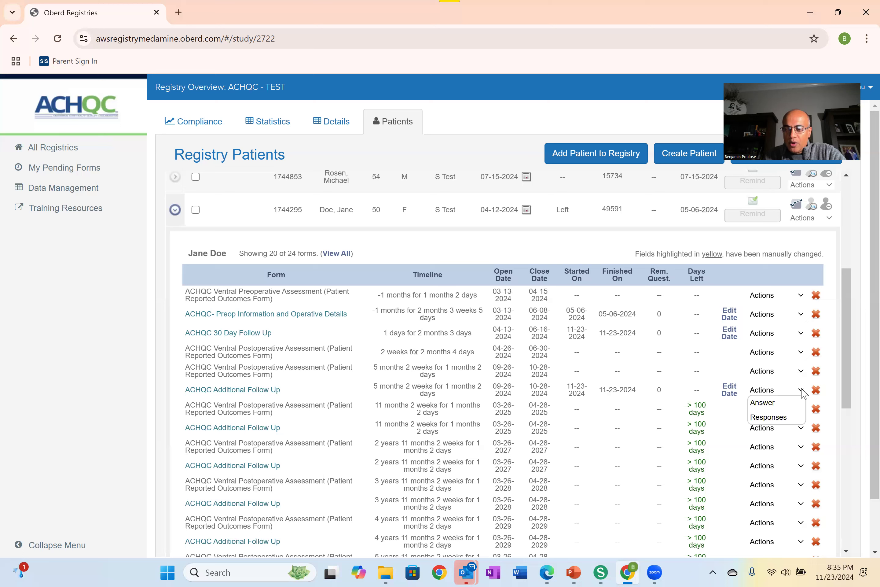
pyautogui.click(782, 402)
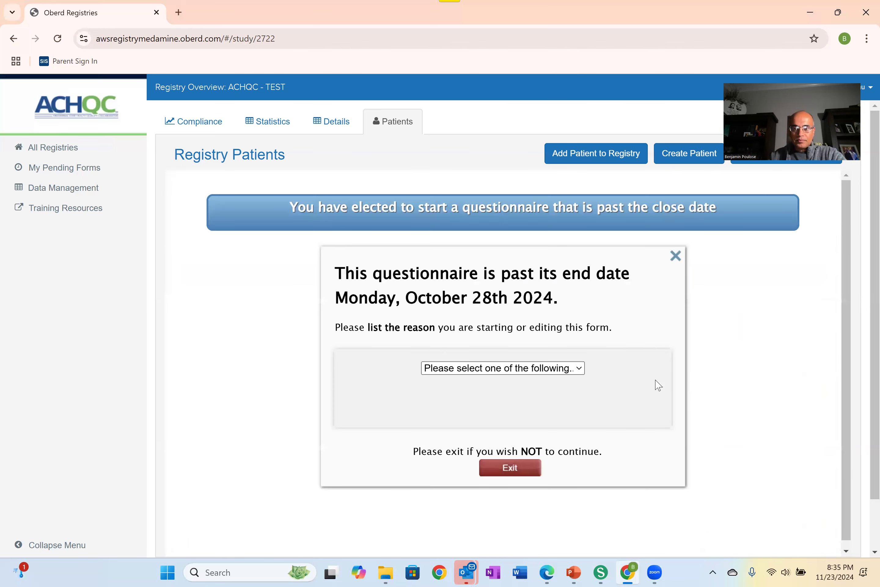
pyautogui.click(582, 372)
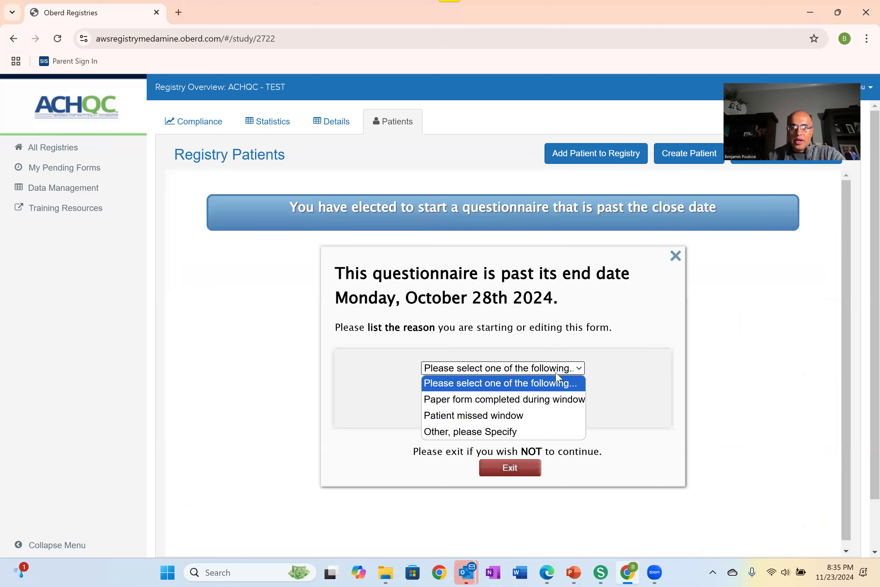
pyautogui.click(537, 419)
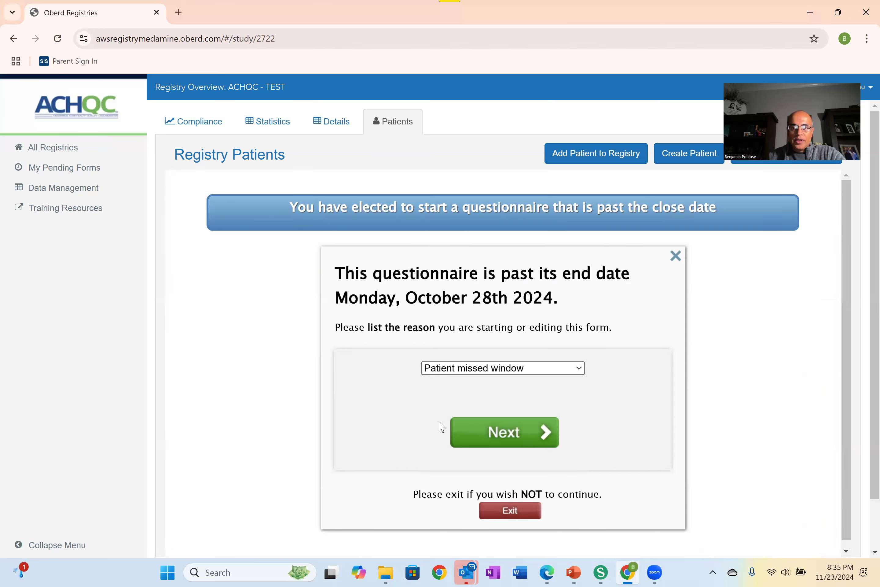
pyautogui.click(554, 441)
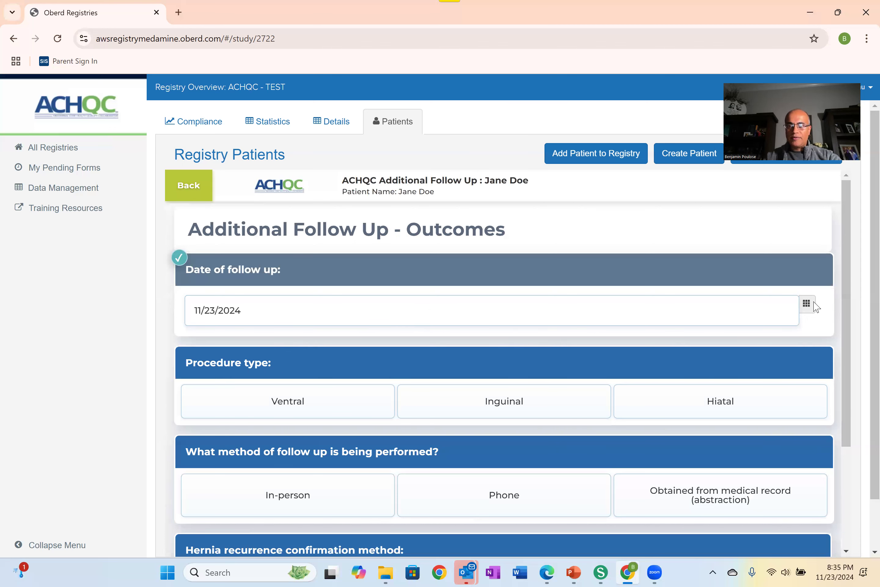
# Step: Set the procedure type to Ventral and the follow-up method to "Obtained from medical record (abstraction)"
pyautogui.scroll(-2, 432, 311)
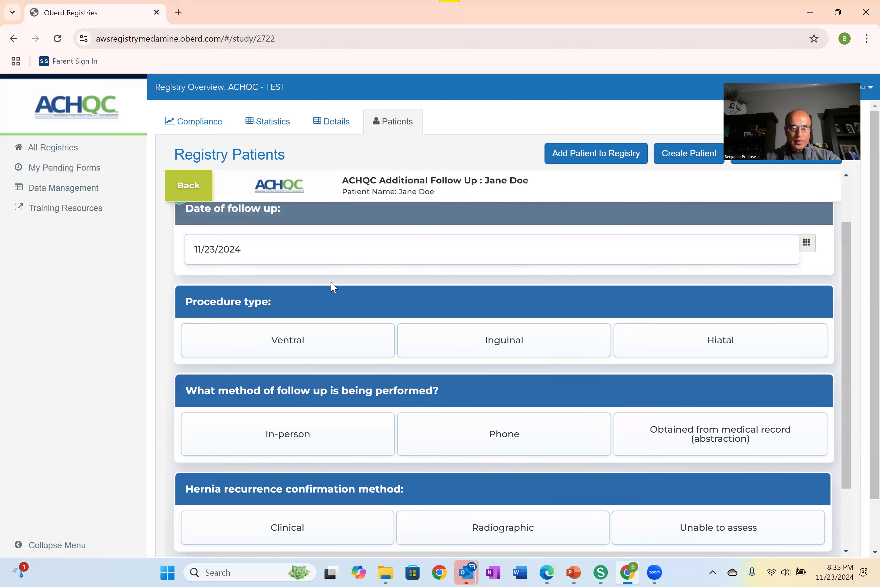
pyautogui.click(321, 336)
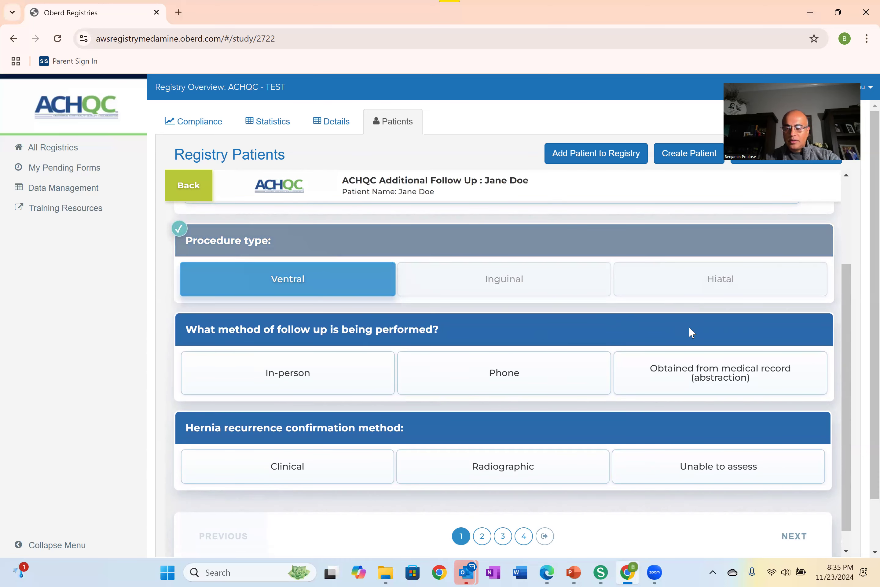
pyautogui.click(726, 366)
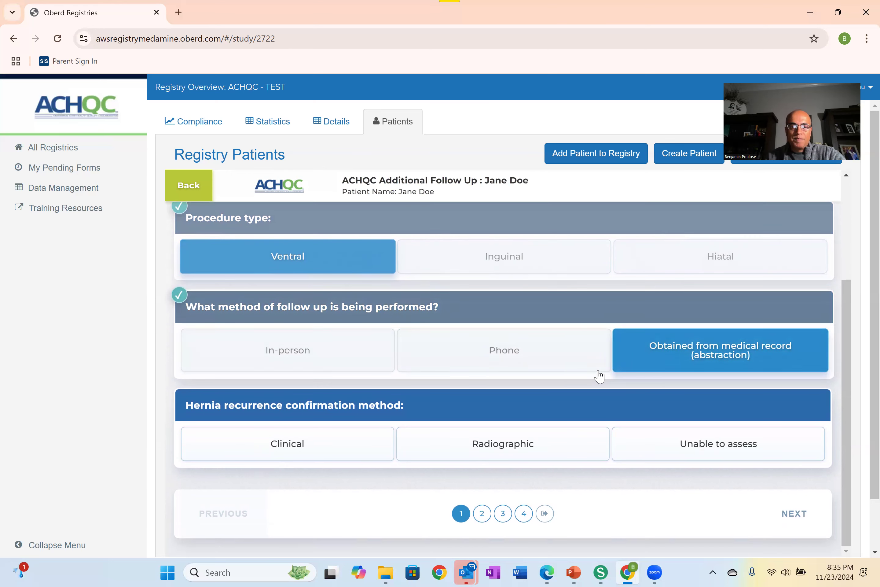
# Step: Choose Clinical and Radiographic as the hernia recurrence confirmation methods, with CT as the radiographic type
pyautogui.scroll(-2, 364, 418)
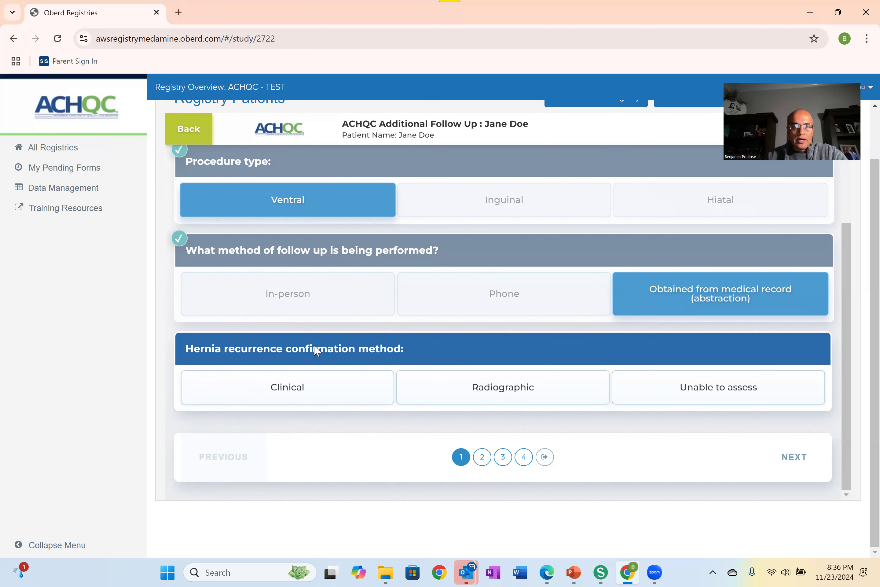
pyautogui.click(279, 393)
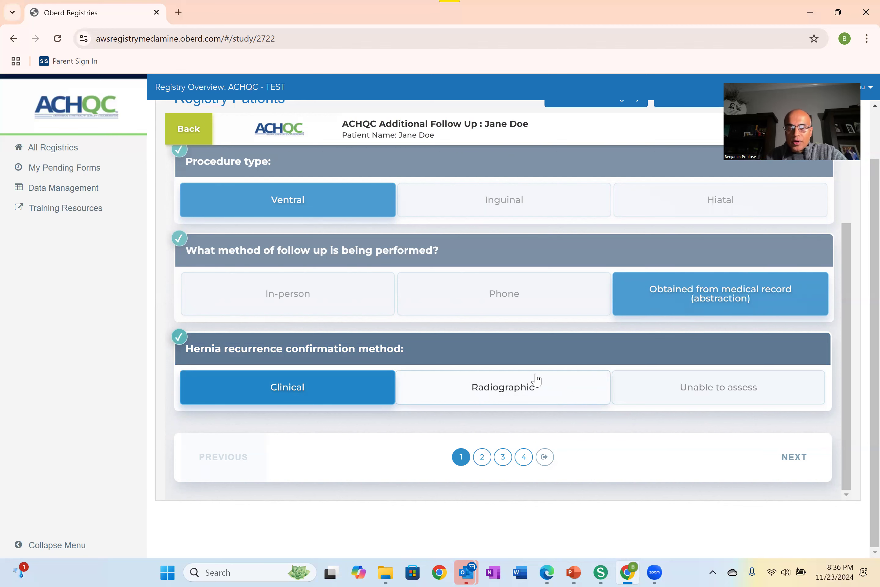
pyautogui.click(507, 390)
pyautogui.scroll(-3, 549, 384)
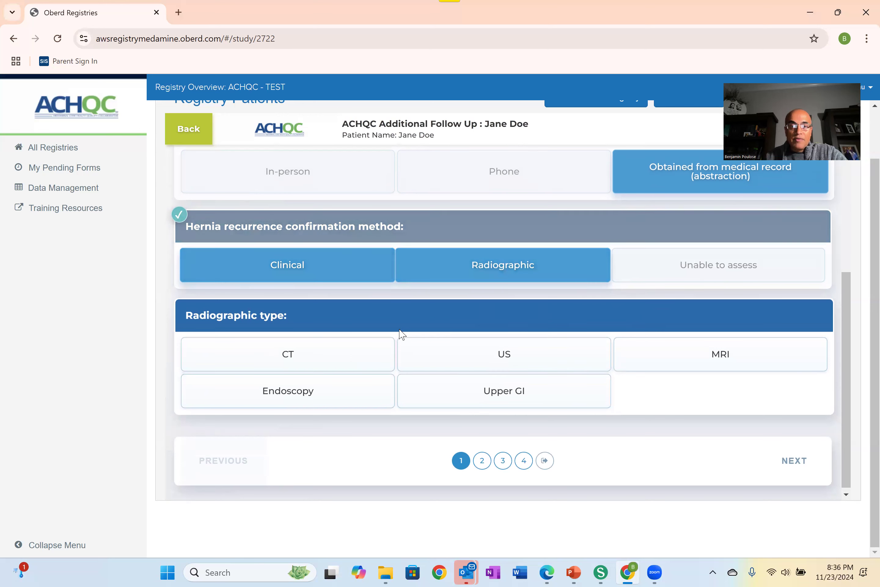
pyautogui.click(309, 357)
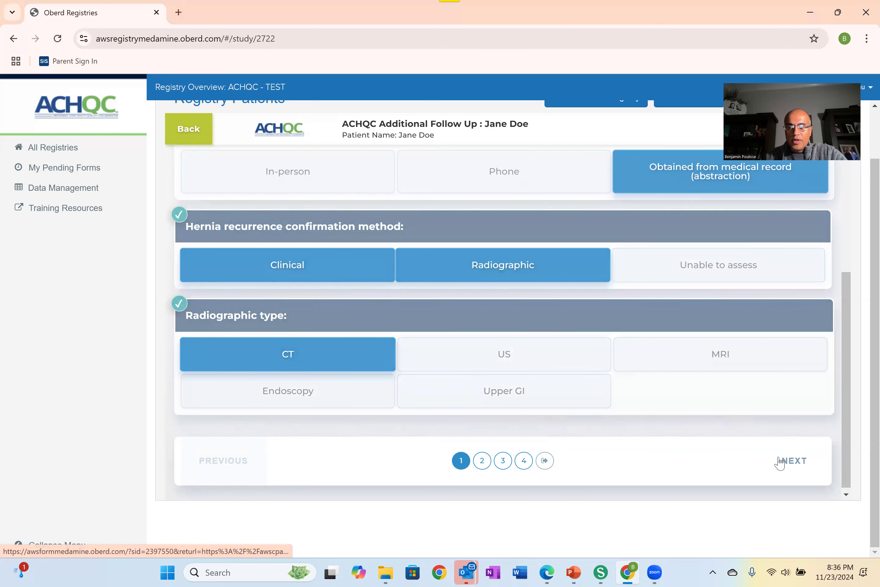
# Step: Answer No to both Recurrence and Reoperation on their respective pages of the follow-up form
pyautogui.click(798, 462)
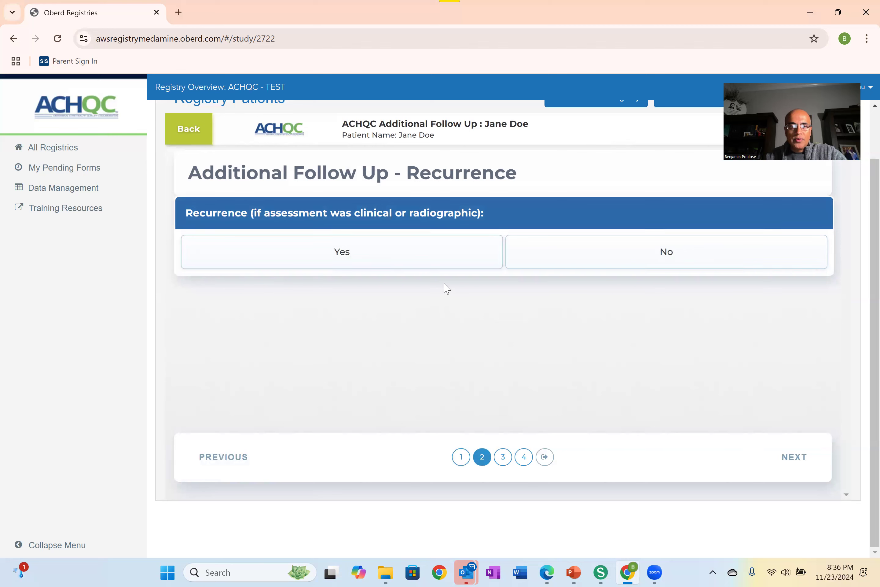
pyautogui.click(611, 260)
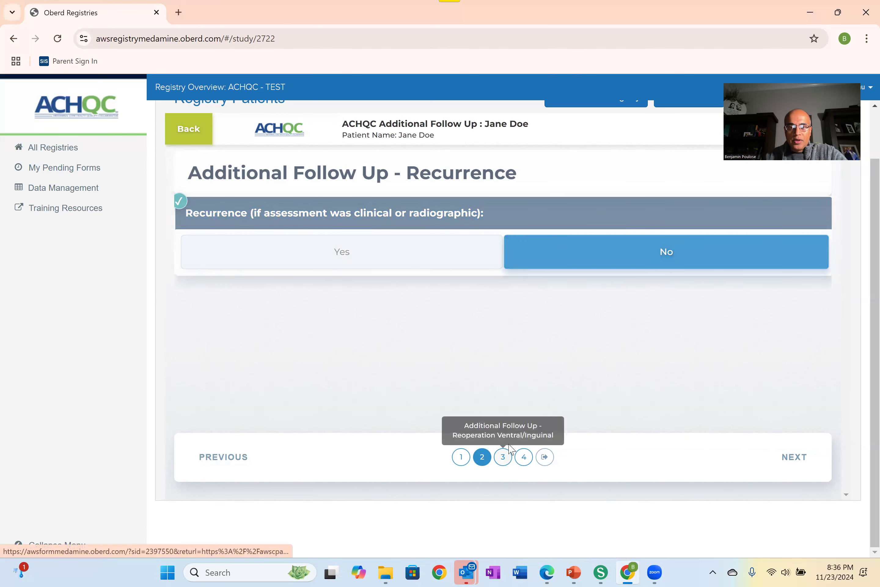
pyautogui.click(503, 456)
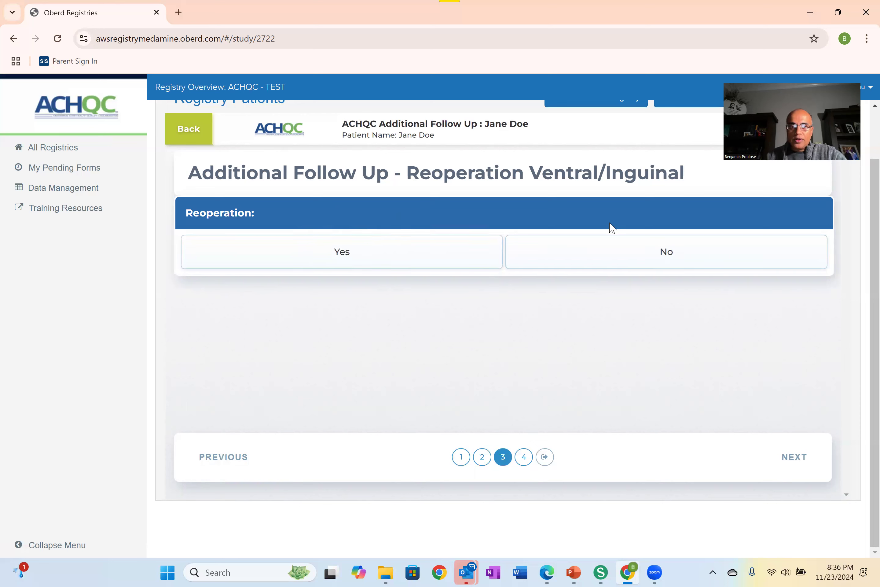
pyautogui.click(579, 251)
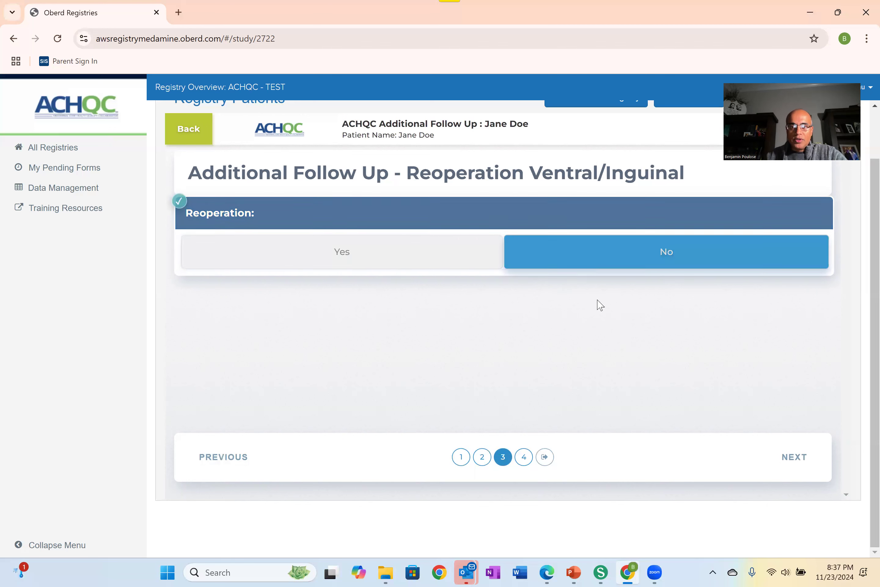
# Step: Look over the Complications page, then revisit the Reoperation and Recurrence pages to compare their questions
pyautogui.click(524, 457)
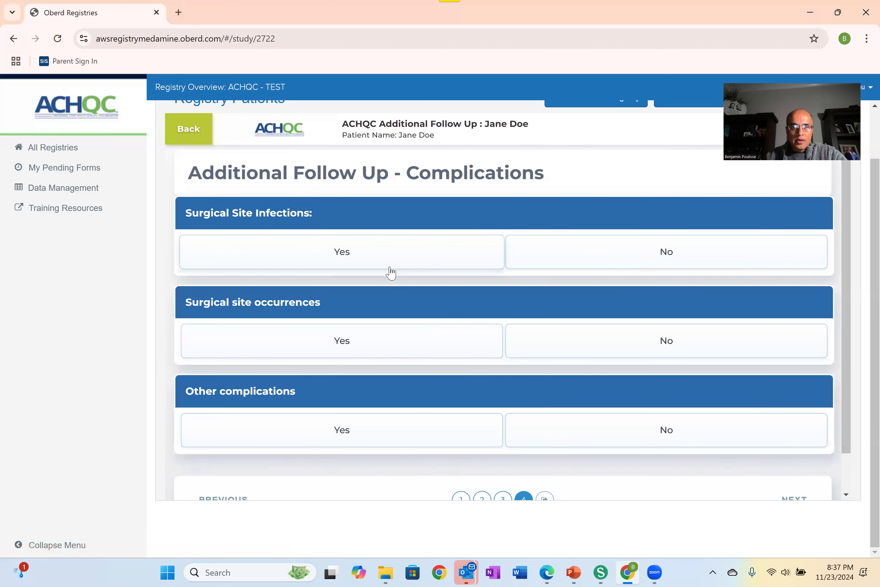
pyautogui.scroll(-1, 390, 273)
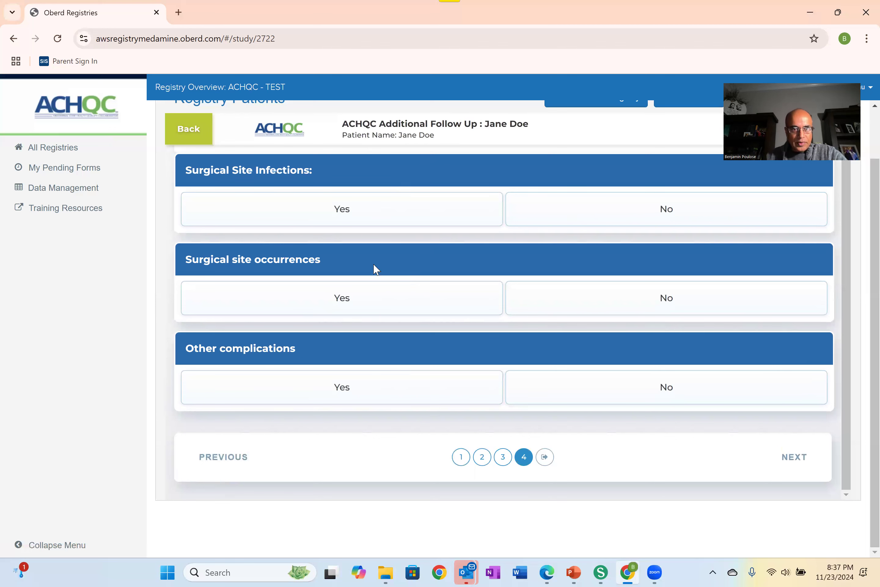
pyautogui.click(503, 458)
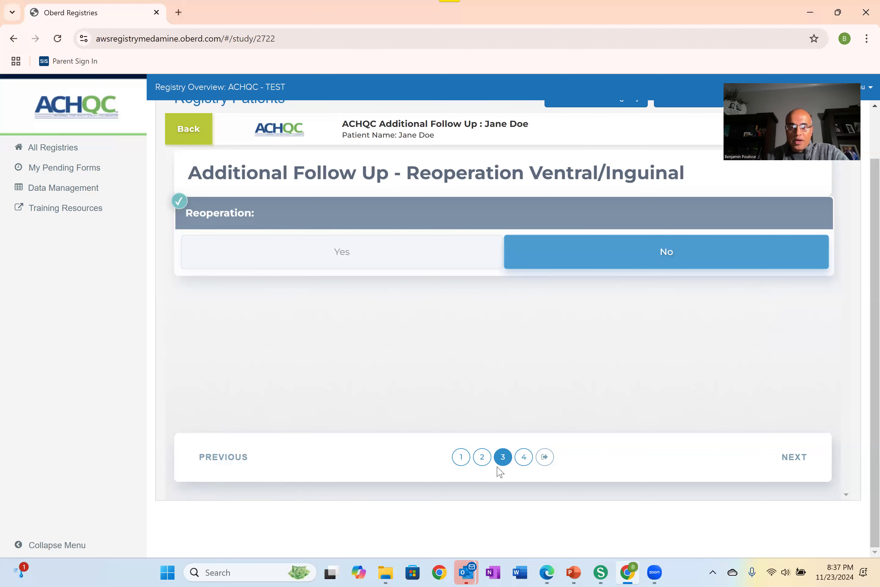
pyautogui.click(483, 459)
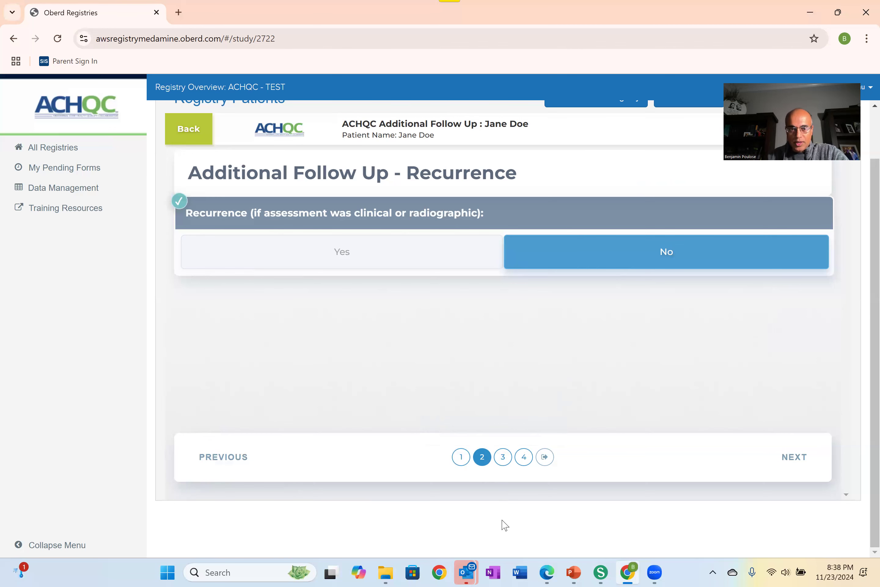
pyautogui.click(505, 466)
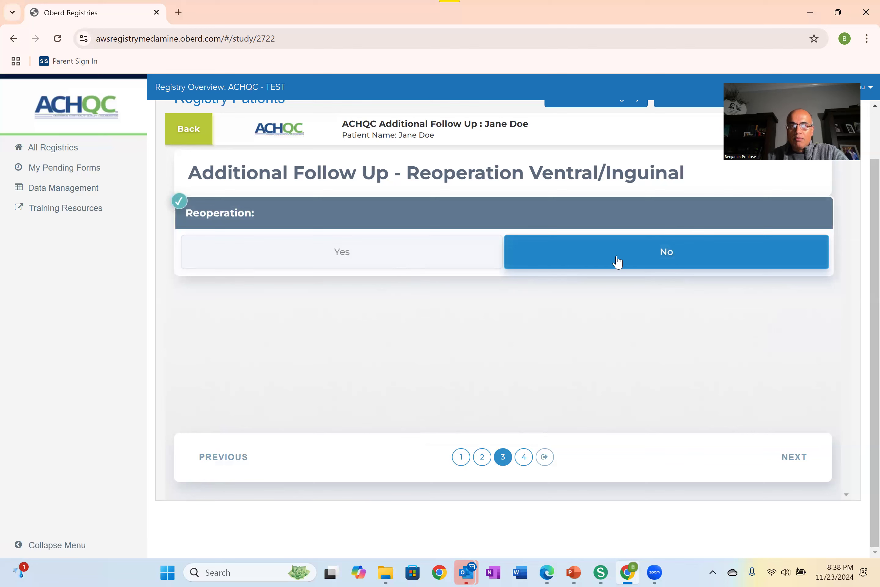
pyautogui.click(482, 459)
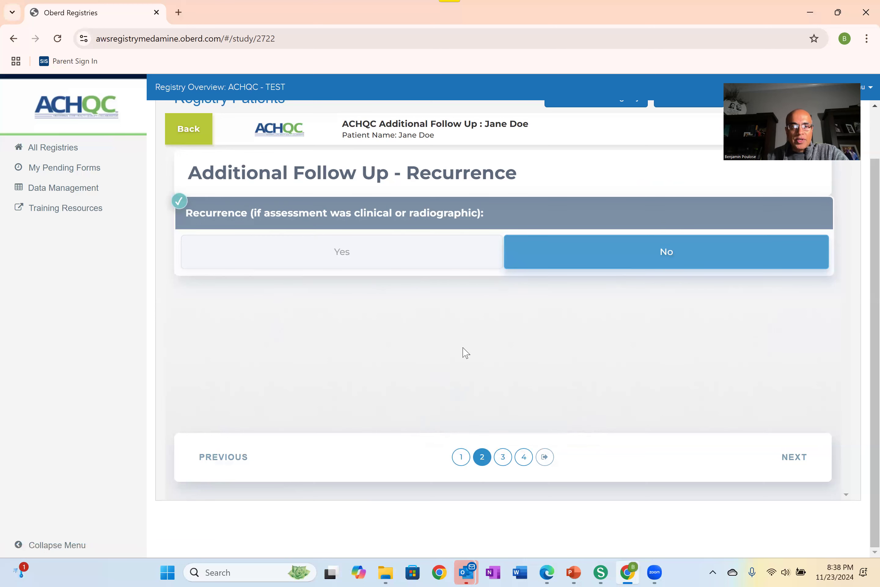
# Step: On the Complications page, answer No for surgical site infections, surgical site occurrences and other complications
pyautogui.click(524, 458)
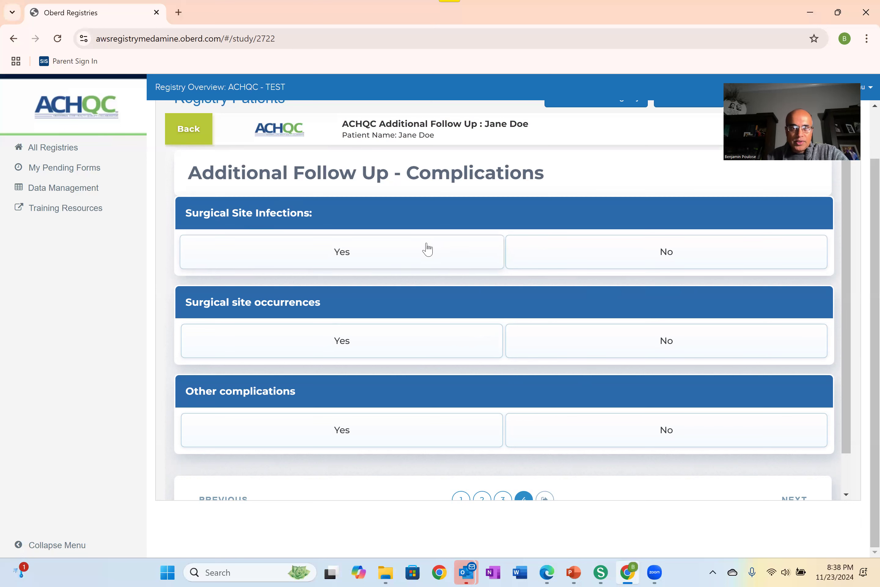
pyautogui.click(612, 255)
pyautogui.click(623, 340)
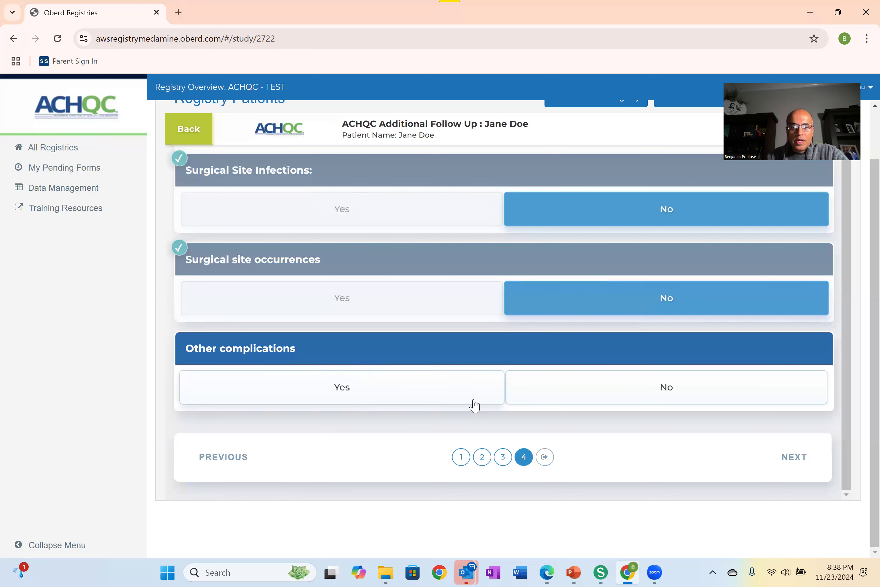
pyautogui.click(569, 392)
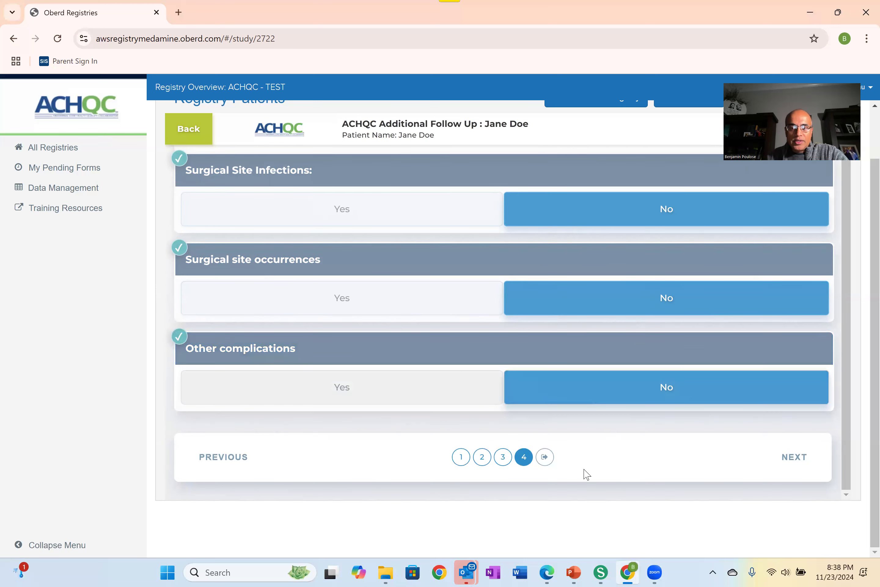
# Step: Answer No to all four Post Discharge Pain Management questions and finish the follow-up form
pyautogui.click(785, 458)
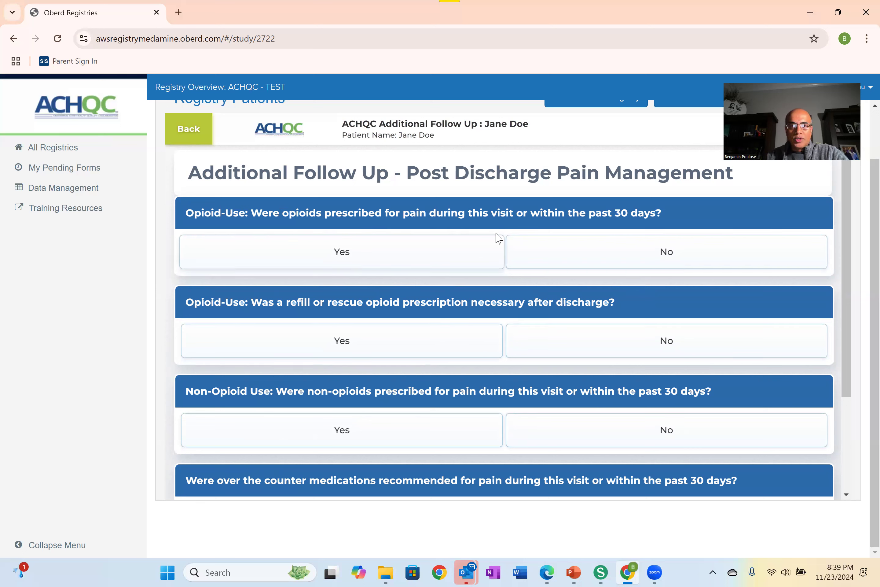
pyautogui.click(621, 262)
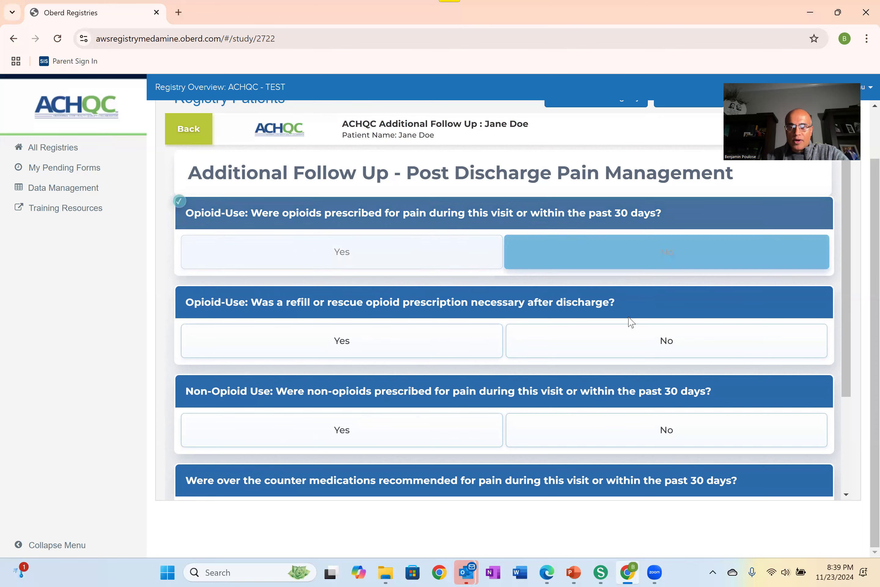
pyautogui.click(629, 346)
pyautogui.scroll(-3, 602, 379)
pyautogui.click(592, 307)
pyautogui.click(600, 398)
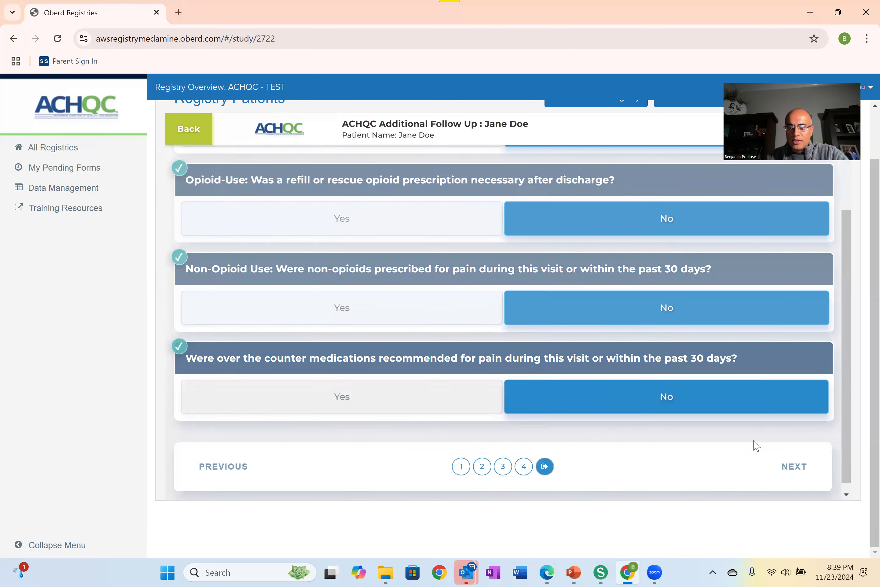
pyautogui.click(788, 468)
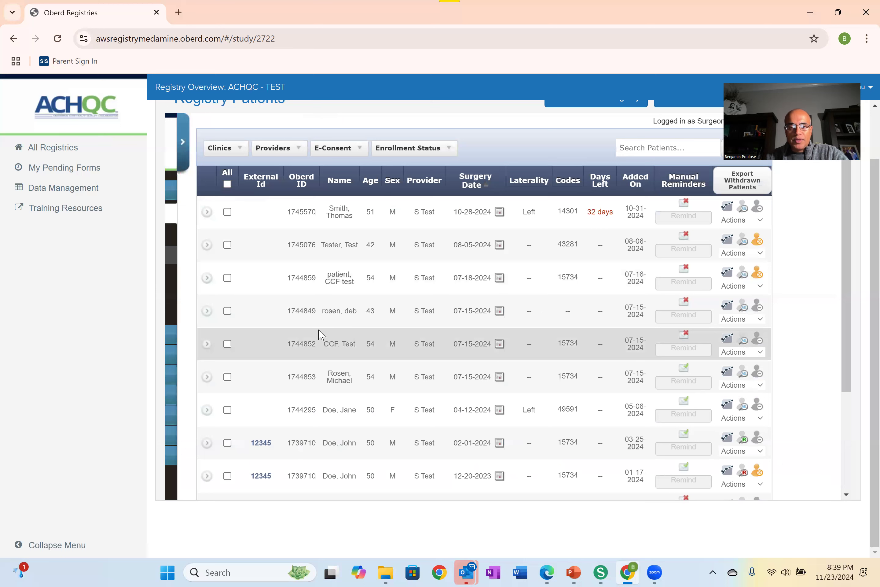
# Step: Reopen the same patient's form list and review the dates and status of the Additional Follow Up forms
pyautogui.scroll(-2, 364, 303)
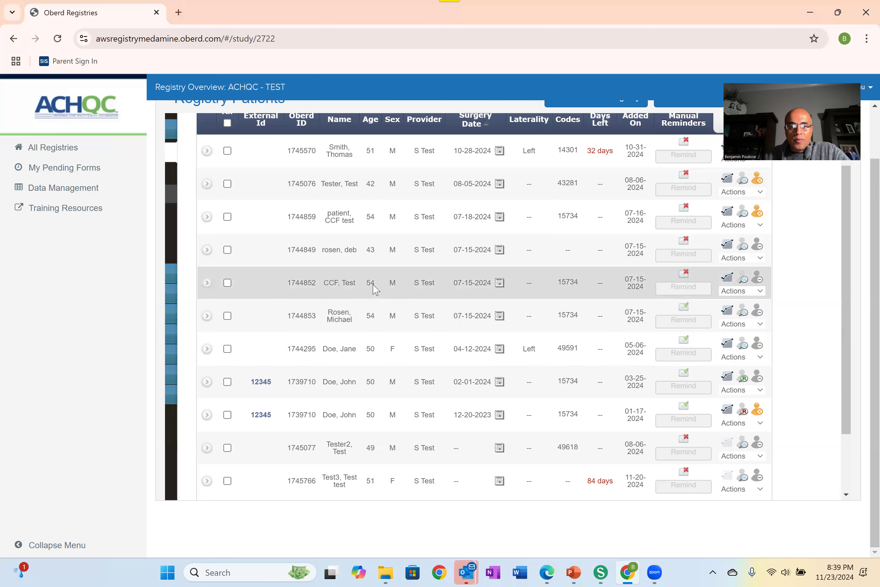
pyautogui.click(205, 351)
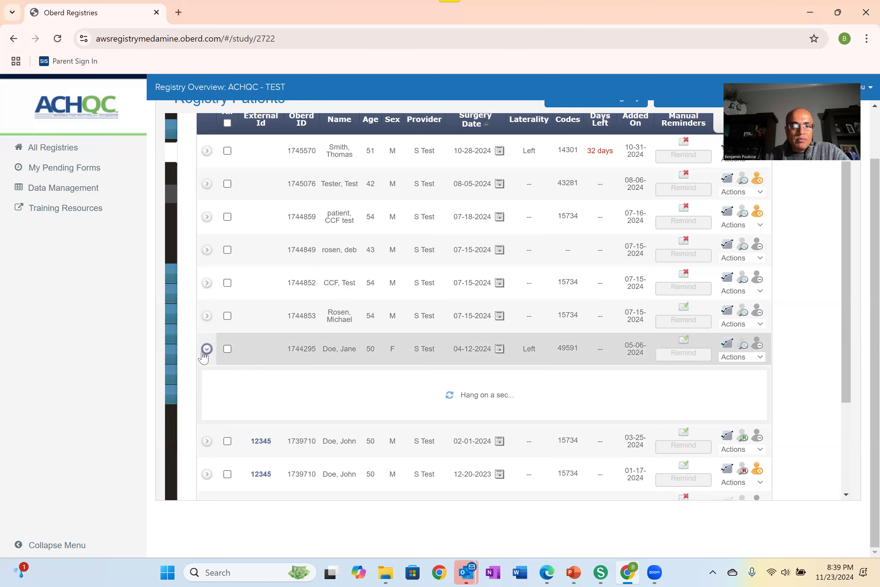
pyautogui.scroll(-6, 483, 358)
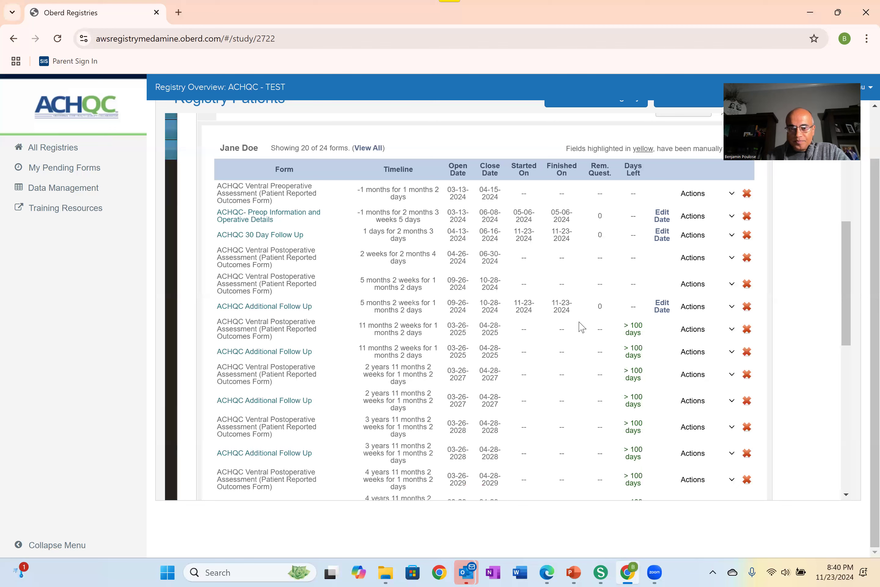
pyautogui.scroll(-3, 583, 325)
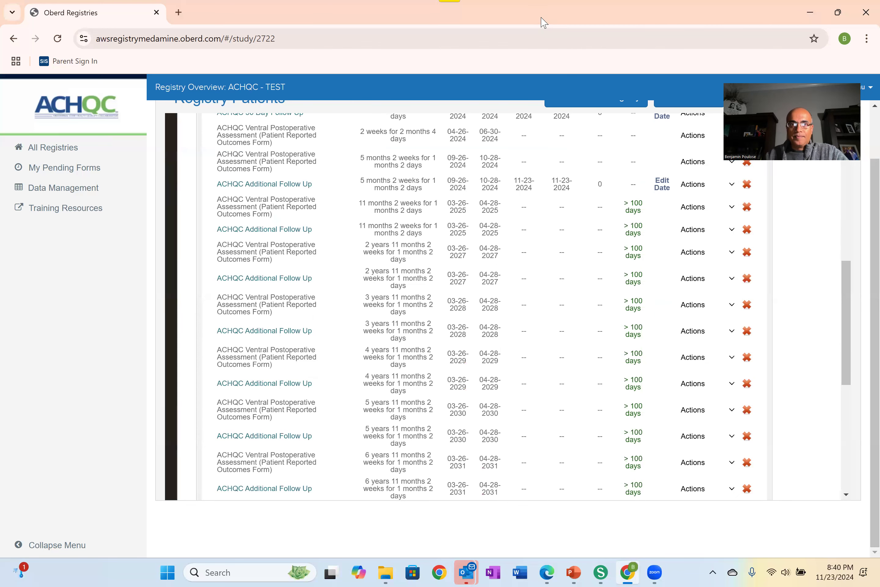